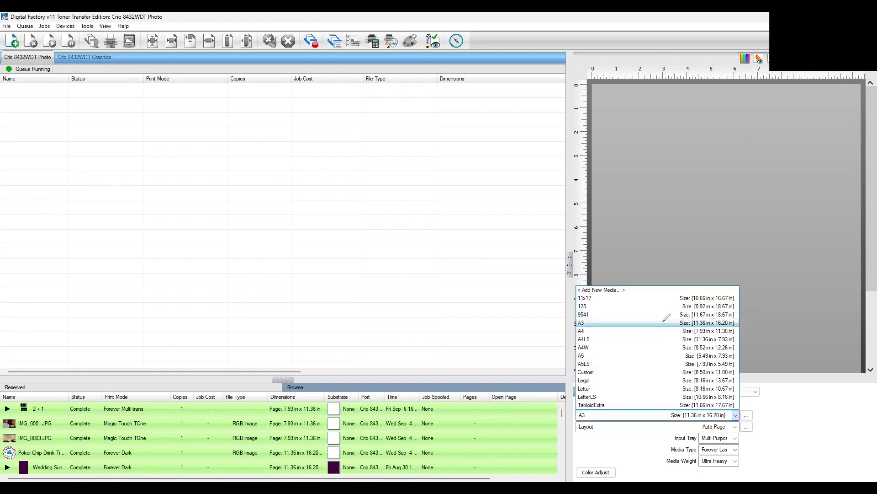
Set the media size to A3 and import the Rio, Panda, Football Helmet, Colorful Octopus and Candle Design 2024 images into the Photo queue
{"action": "left_click", "coordinate": [663, 322]}
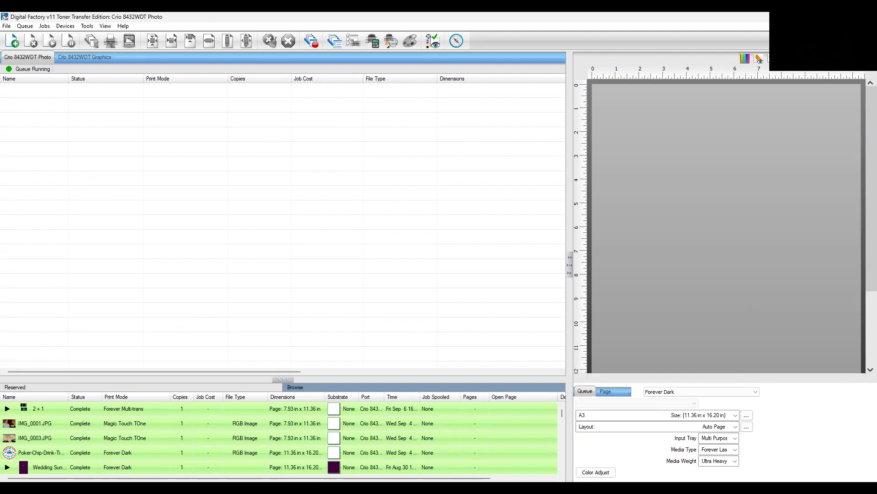
{"action": "left_click", "coordinate": [114, 132]}
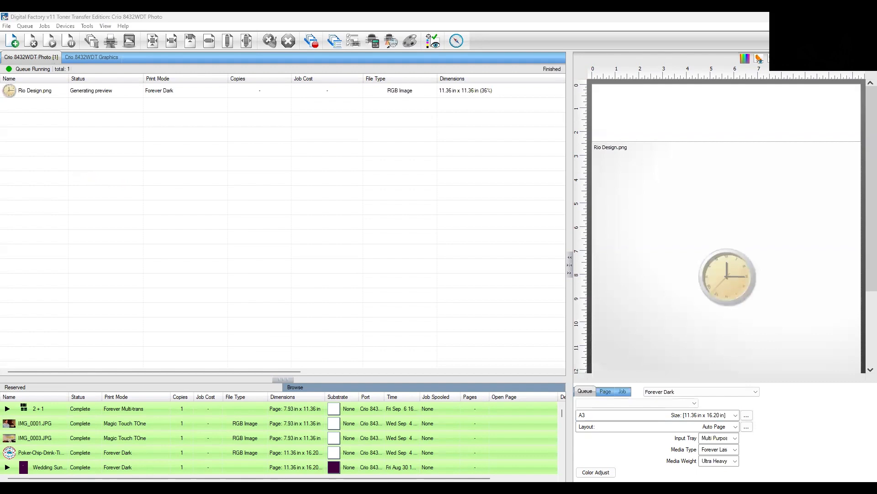
{"action": "left_click", "coordinate": [150, 160]}
{"action": "left_click_drag", "start_coordinate": [124, 150], "coordinate": [129, 176]}
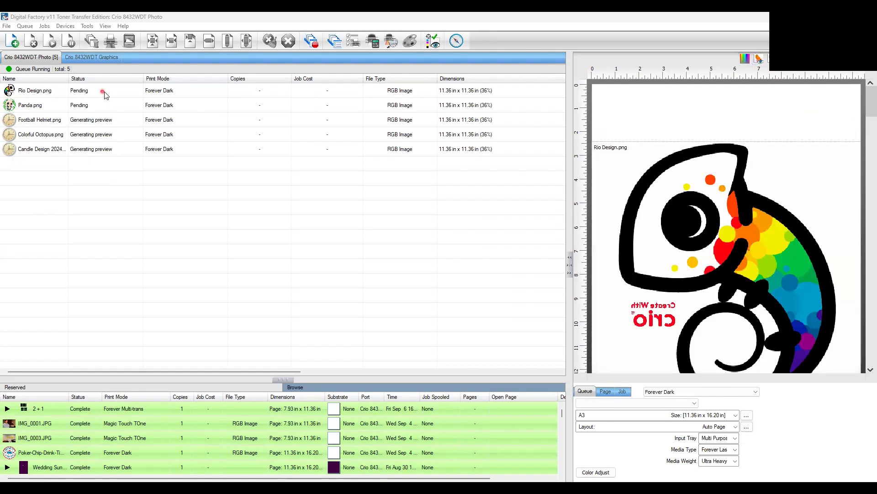
Set the Rio Design's width to 3 in and move it to the upper-left corner of the page
{"action": "left_click", "coordinate": [189, 93]}
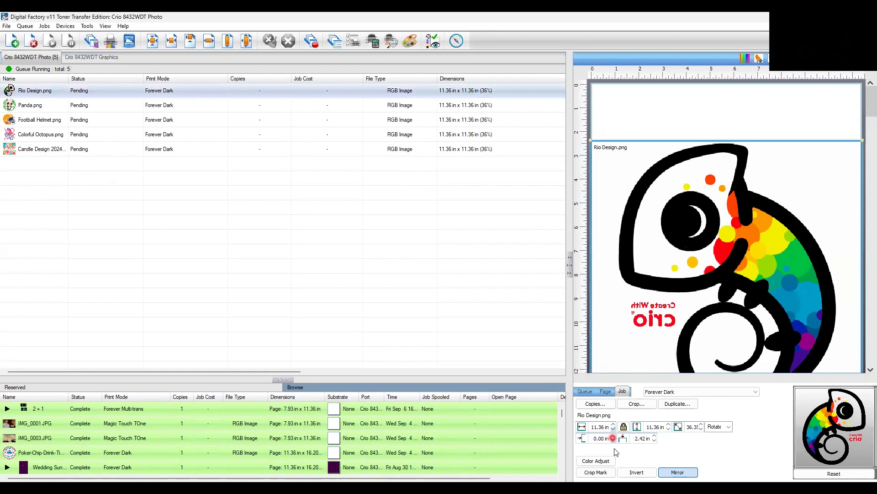
{"action": "double_click", "coordinate": [599, 426]}
{"action": "type", "text": "3"}
{"action": "key", "text": "Tab"}
{"action": "left_click_drag", "start_coordinate": [644, 187], "coordinate": [648, 131]}
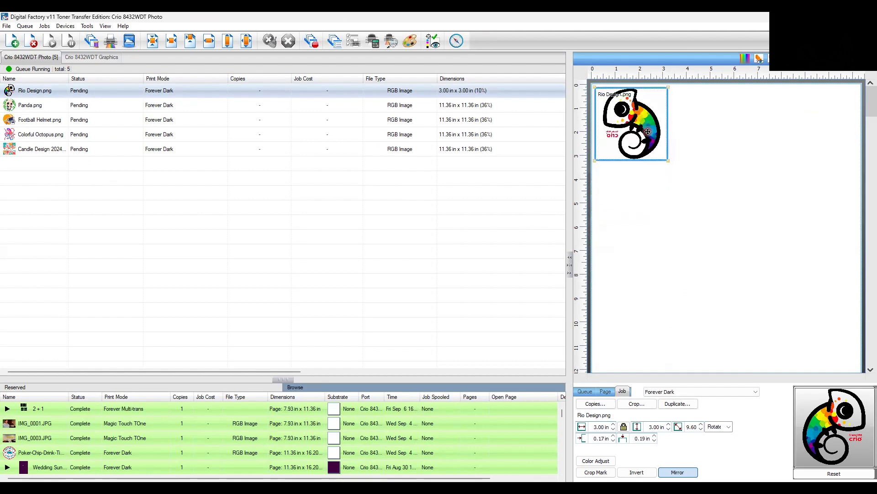
Move the panda onto the first page, shrink it to about 7.59 in and place it beside the chameleon
{"action": "scroll", "coordinate": [752, 267], "scroll_direction": "down", "scroll_amount": 2}
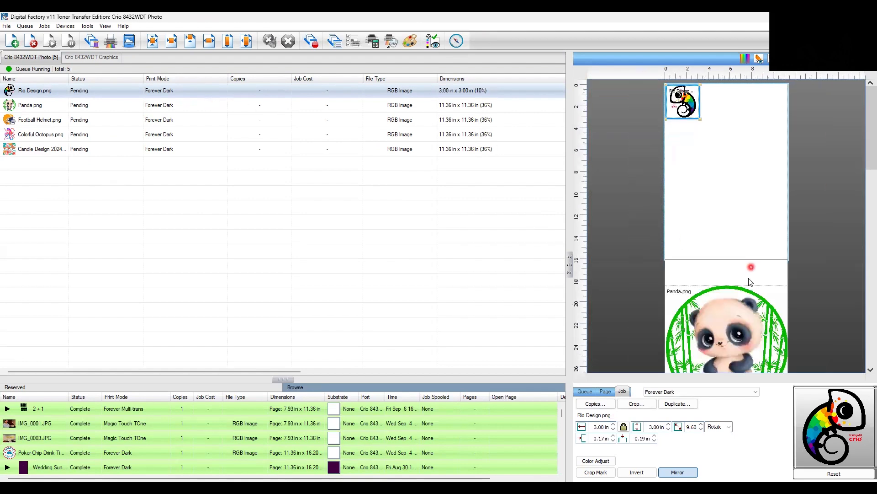
{"action": "left_click", "coordinate": [732, 321]}
{"action": "left_click_drag", "start_coordinate": [725, 323], "coordinate": [727, 172]}
{"action": "left_click", "coordinate": [613, 429]}
{"action": "left_click", "coordinate": [613, 430]}
{"action": "left_click", "coordinate": [613, 429]}
{"action": "left_click", "coordinate": [613, 429]}
{"action": "left_click", "coordinate": [613, 429]}
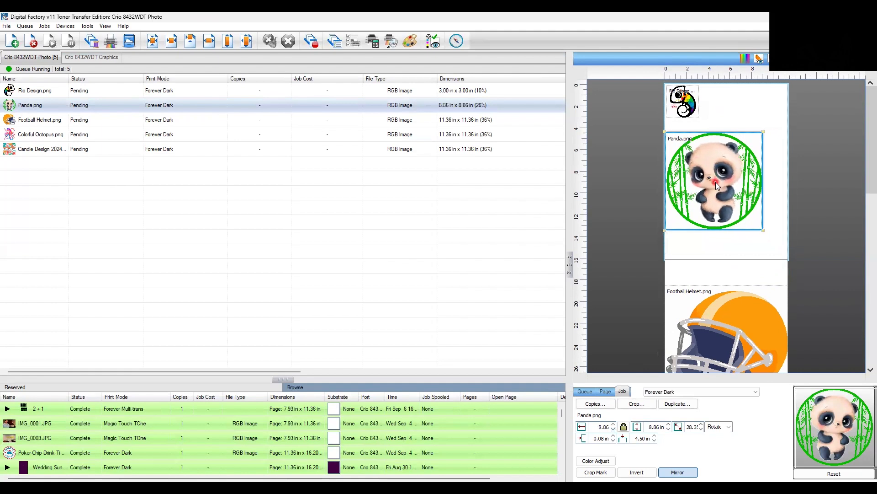
{"action": "left_click_drag", "start_coordinate": [663, 230], "coordinate": [680, 215]}
{"action": "left_click_drag", "start_coordinate": [719, 174], "coordinate": [742, 130]}
Set the football helmet and the octopus to 3 in wide and place both on the first page below the panda and chameleon
{"action": "left_click", "coordinate": [733, 319]}
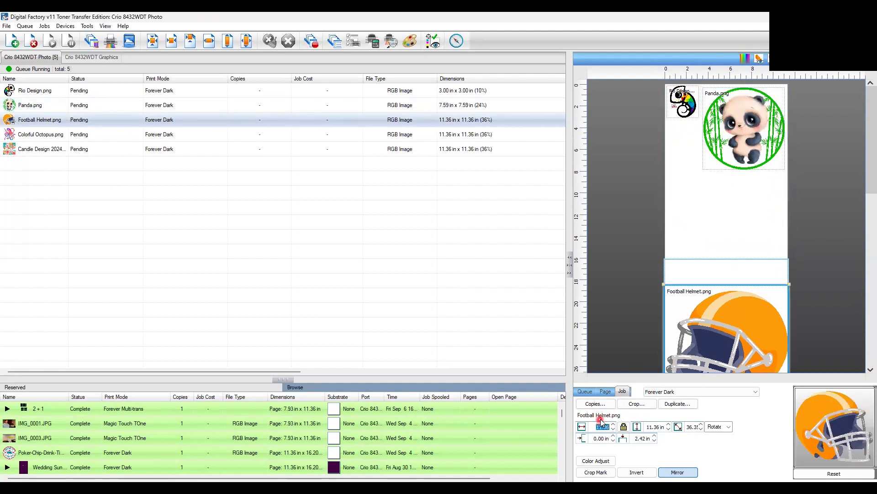
{"action": "left_click_drag", "start_coordinate": [702, 308], "coordinate": [746, 192]}
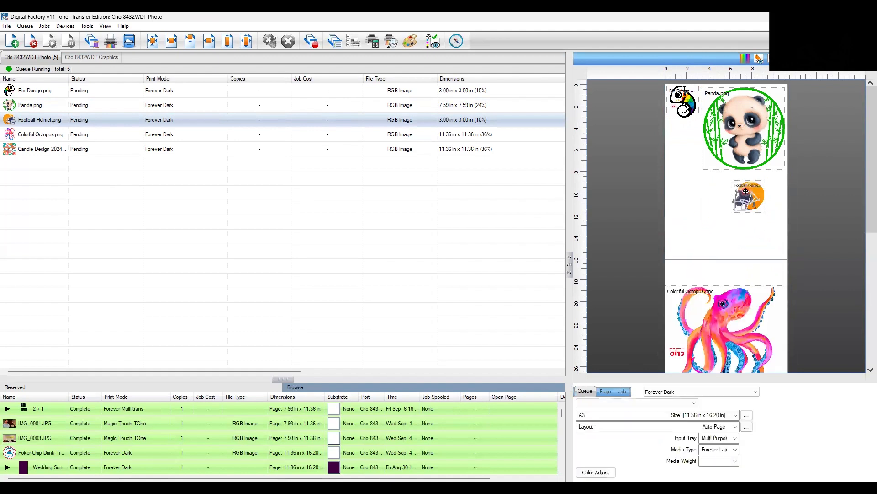
{"action": "left_click", "coordinate": [734, 327]}
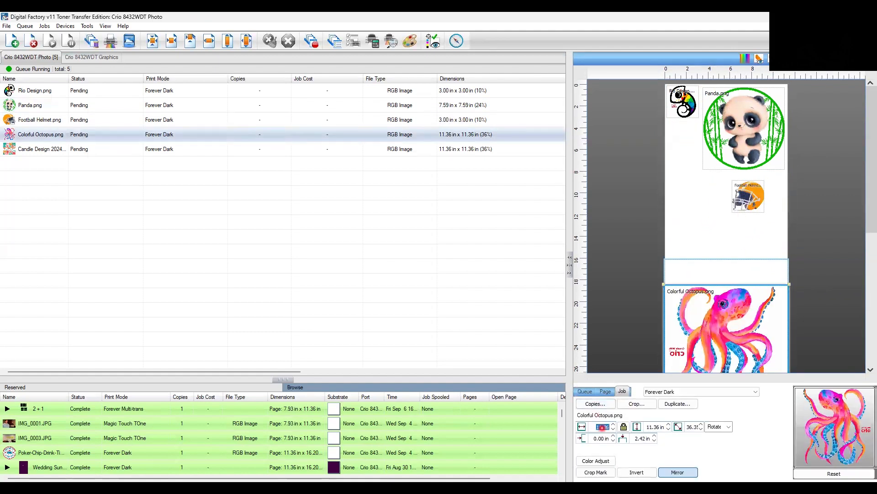
{"action": "left_click_drag", "start_coordinate": [685, 309], "coordinate": [684, 203]}
Resize the candle design to 5 in, move the octopus up, and place the candle design below it on the first page
{"action": "left_click", "coordinate": [734, 329]}
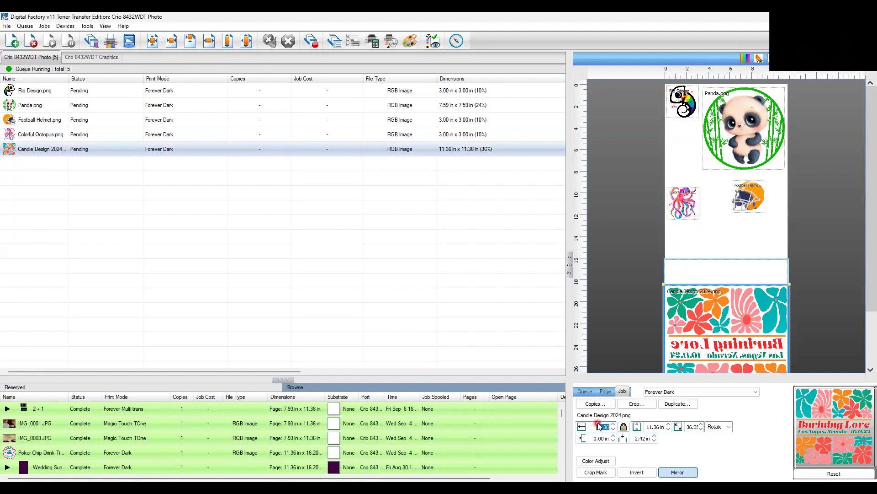
{"action": "key", "text": "Tab"}
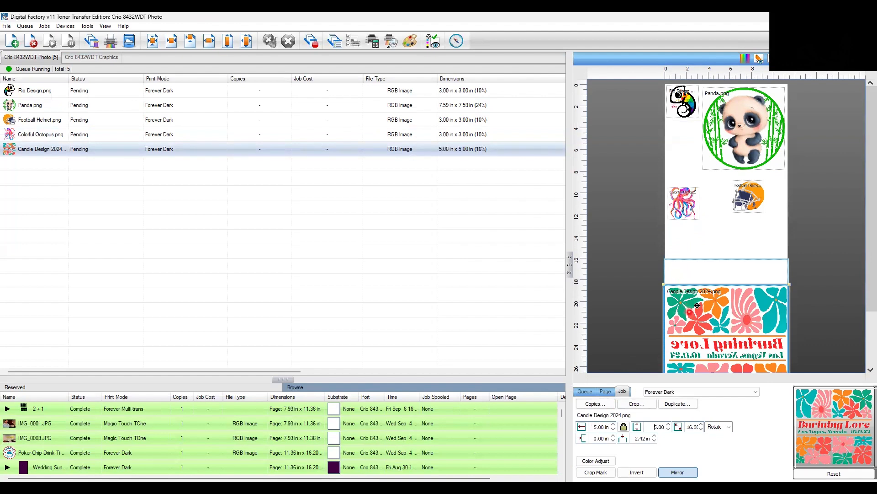
{"action": "left_click", "coordinate": [683, 209]}
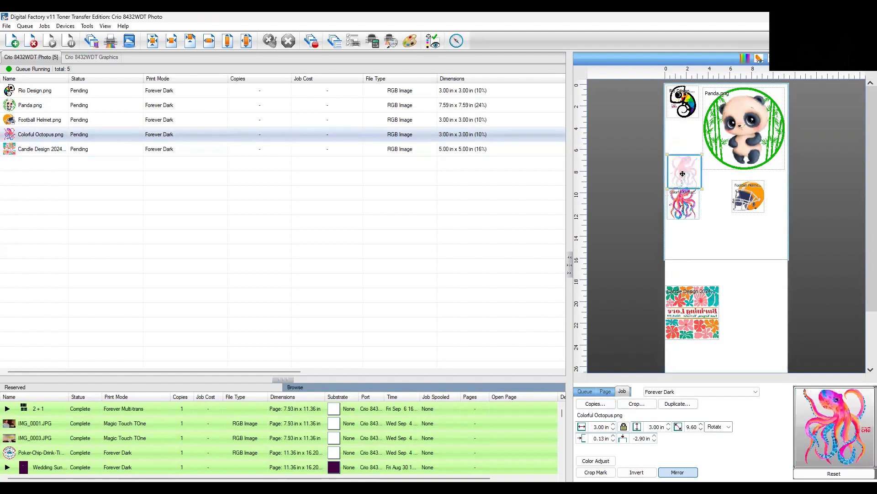
{"action": "left_click", "coordinate": [704, 318]}
{"action": "left_click_drag", "start_coordinate": [704, 318], "coordinate": [711, 245]}
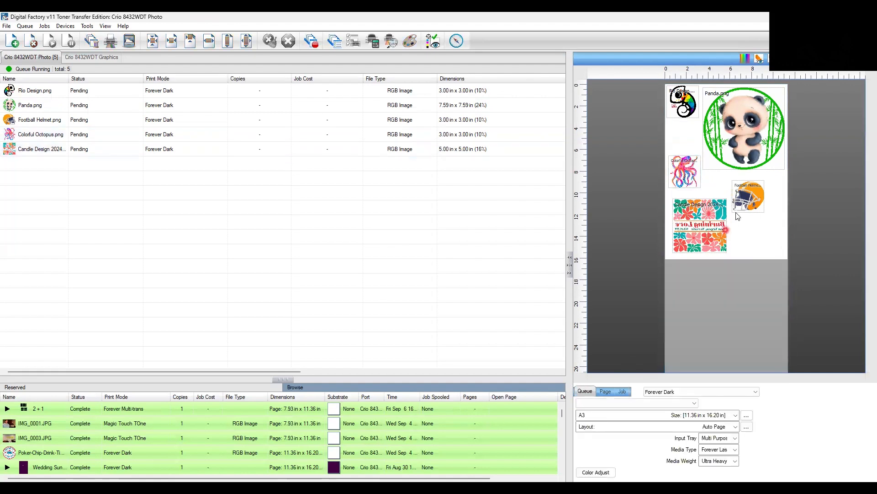
Rearrange the page with the helmet in the lower-right corner, the candle design beside it and the octopus above the helmet
{"action": "left_click", "coordinate": [749, 199]}
{"action": "left_click_drag", "start_coordinate": [750, 199], "coordinate": [764, 238]}
{"action": "left_click_drag", "start_coordinate": [704, 224], "coordinate": [714, 223]}
{"action": "left_click_drag", "start_coordinate": [683, 162], "coordinate": [765, 197]}
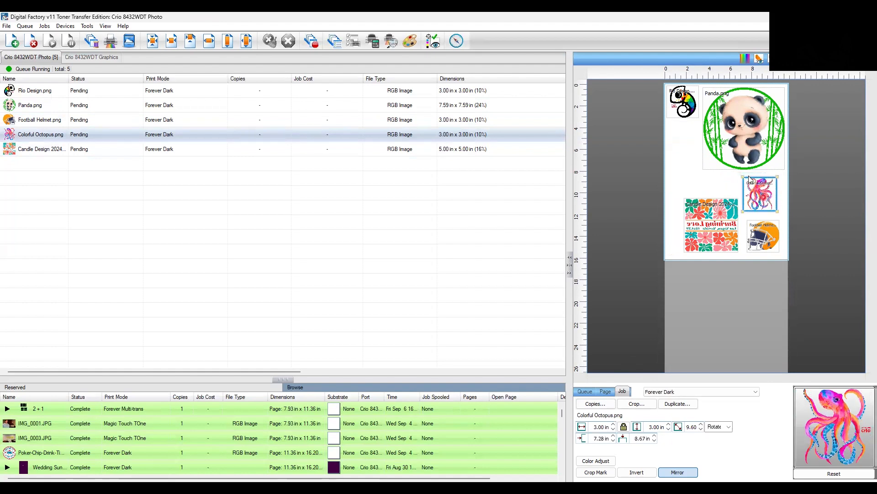
Make copies of the chameleon in one column of three with 0.25 in vertical spacing
{"action": "left_click", "coordinate": [682, 110]}
{"action": "left_click", "coordinate": [606, 405]}
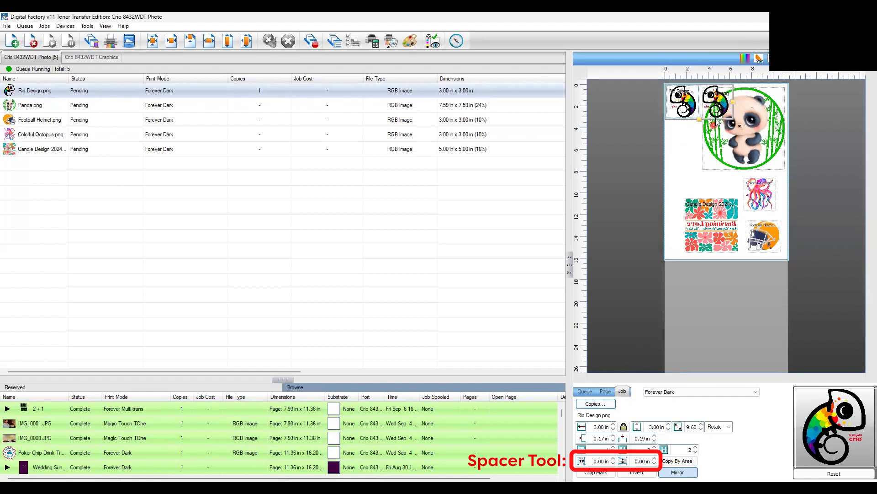
{"action": "left_click_drag", "start_coordinate": [699, 119], "coordinate": [699, 184]}
{"action": "left_click_drag", "start_coordinate": [734, 138], "coordinate": [700, 135]}
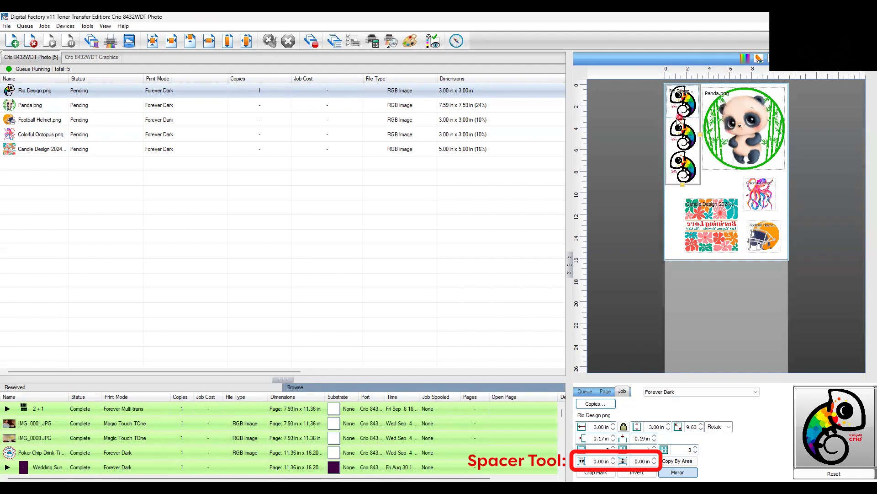
{"action": "left_click", "coordinate": [671, 357]}
{"action": "left_click", "coordinate": [655, 458]}
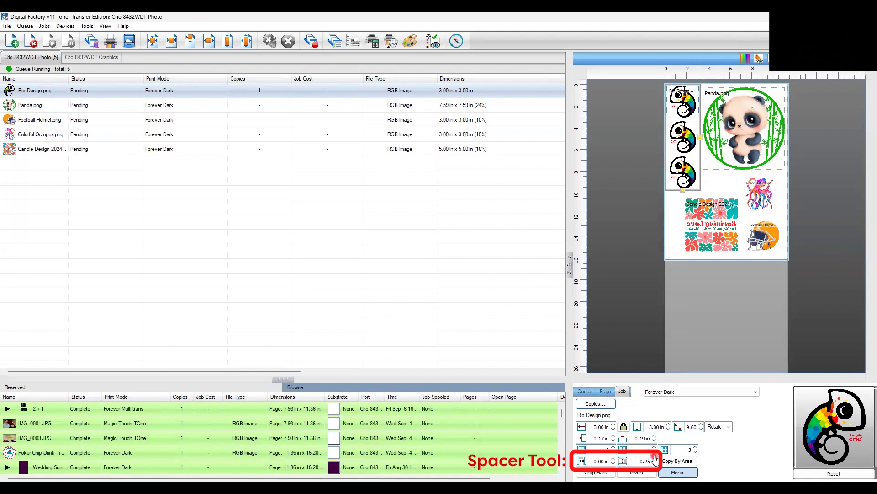
Move the candle design beneath the chameleon column and reduce it to a single copy
{"action": "left_click", "coordinate": [713, 222]}
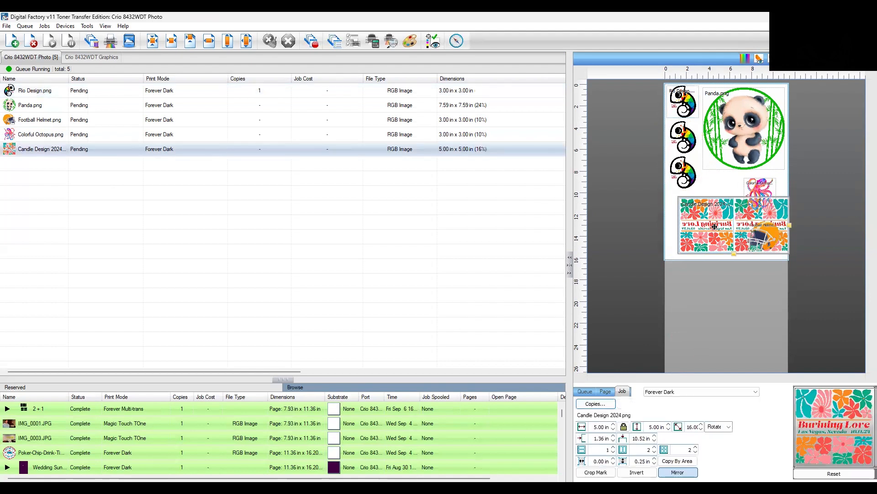
{"action": "left_click_drag", "start_coordinate": [707, 222], "coordinate": [696, 225]}
{"action": "left_click_drag", "start_coordinate": [789, 225], "coordinate": [695, 230]}
Shrink the octopus to about 2.17 in, resize the helmet to about 3.26 in, and fit both beneath the panda
{"action": "left_click_drag", "start_coordinate": [755, 196], "coordinate": [715, 186]}
{"action": "left_click_drag", "start_coordinate": [761, 237], "coordinate": [774, 215]}
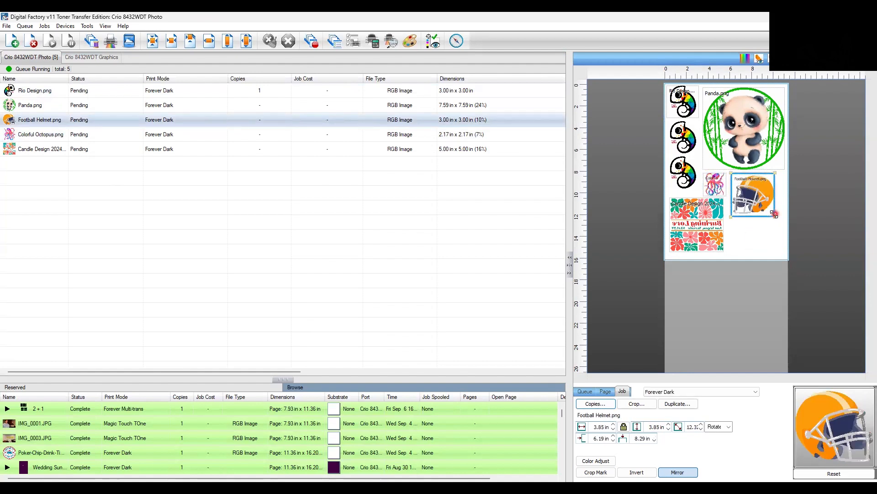
{"action": "left_click", "coordinate": [743, 145]}
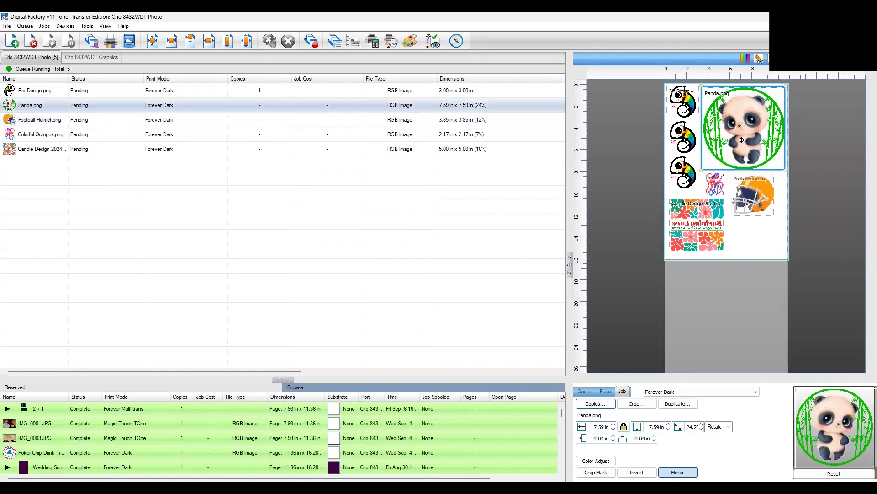
{"action": "left_click", "coordinate": [760, 190]}
{"action": "mouse_move", "coordinate": [761, 190]}
{"action": "left_mouse_down"}
{"action": "mouse_move", "coordinate": [773, 210]}
{"action": "mouse_move", "coordinate": [750, 187]}
{"action": "left_mouse_up"}
{"action": "left_click", "coordinate": [777, 214]}
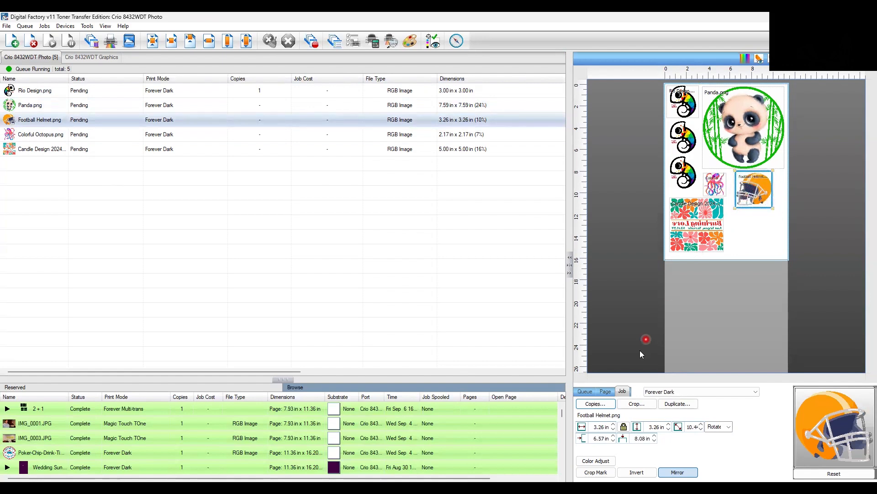
Make copies of the football helmet in one column of two and position the pair beneath the panda near the page's right edge
{"action": "left_click", "coordinate": [595, 403]}
{"action": "left_click_drag", "start_coordinate": [754, 211], "coordinate": [754, 246]}
{"action": "mouse_move", "coordinate": [764, 211]}
{"action": "left_mouse_down"}
{"action": "mouse_move", "coordinate": [757, 209]}
{"action": "mouse_move", "coordinate": [768, 220]}
{"action": "left_mouse_up"}
{"action": "left_click", "coordinate": [759, 224]}
{"action": "left_click", "coordinate": [758, 209]}
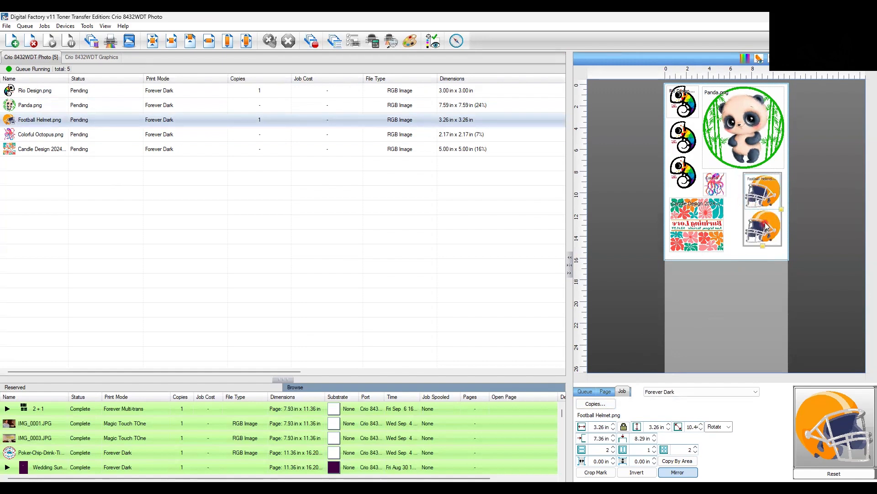
Shift the candle design slightly down and the octopus slightly right to even out the gaps between designs
{"action": "left_click", "coordinate": [726, 236]}
{"action": "left_click_drag", "start_coordinate": [726, 236], "coordinate": [719, 238]}
{"action": "left_click_drag", "start_coordinate": [718, 190], "coordinate": [726, 190]}
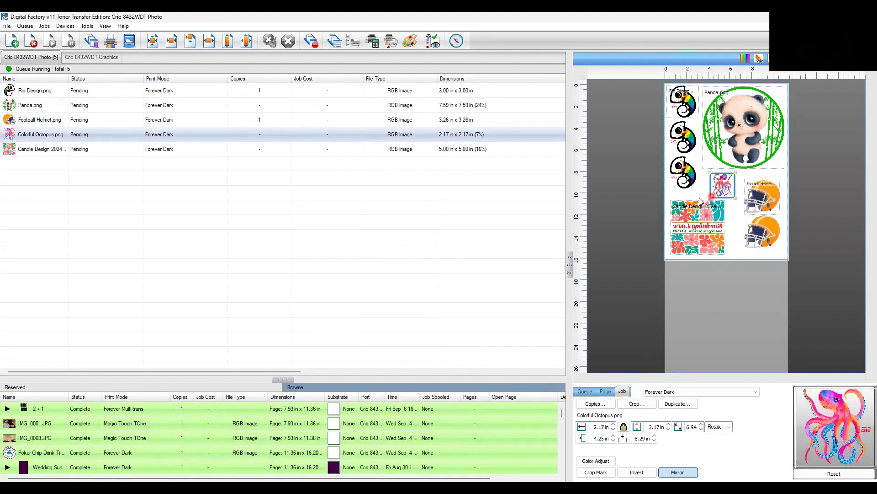
Set the queue's Color Layer choke to 3 Medium in the color adjustment processing options
{"action": "left_click", "coordinate": [673, 196]}
{"action": "left_click", "coordinate": [597, 472]}
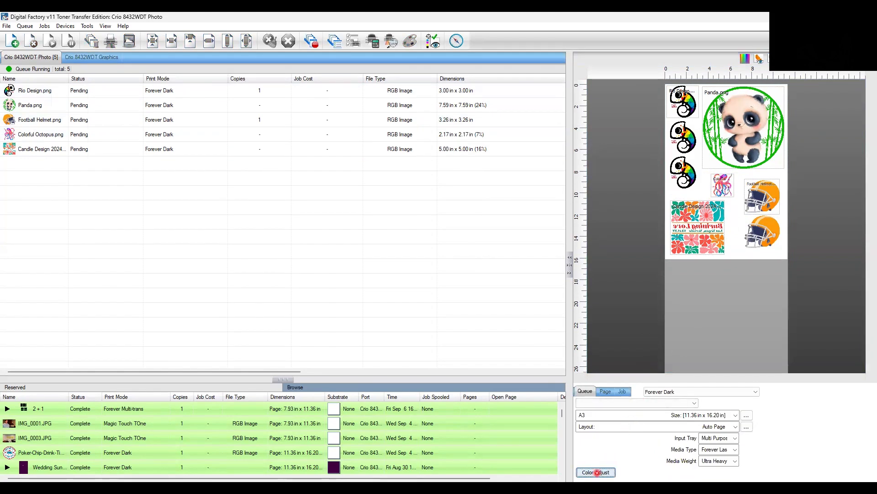
{"action": "left_click", "coordinate": [348, 183]}
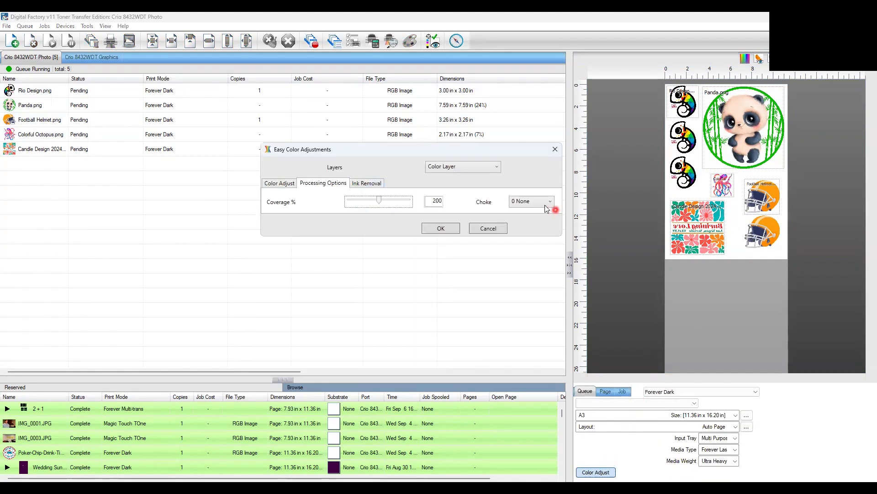
{"action": "left_click", "coordinate": [539, 202]}
{"action": "left_click", "coordinate": [526, 240]}
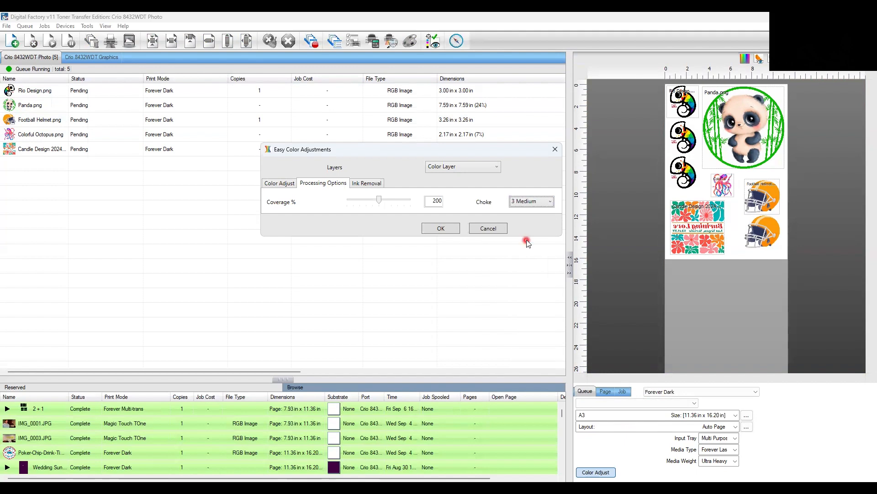
{"action": "left_click", "coordinate": [441, 228]}
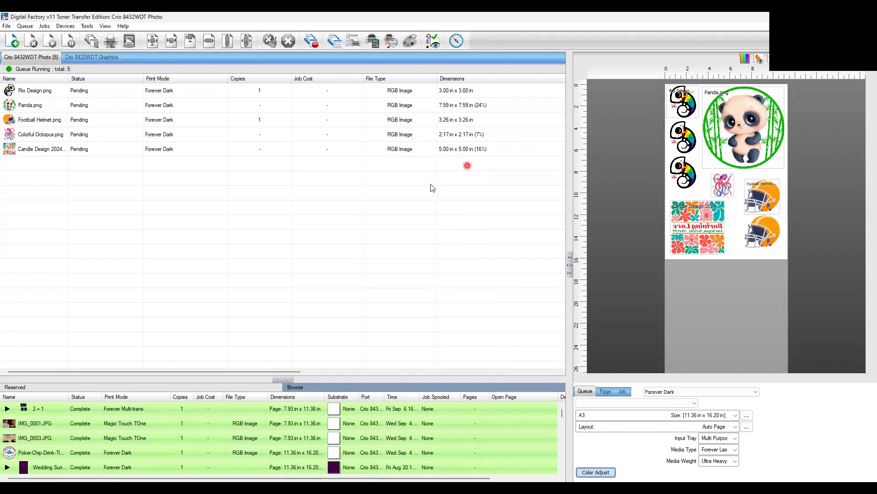
Process the arranged designs with RIP Only, starting from the Rio Design job
{"action": "left_click", "coordinate": [229, 90]}
{"action": "right_click", "coordinate": [229, 90]}
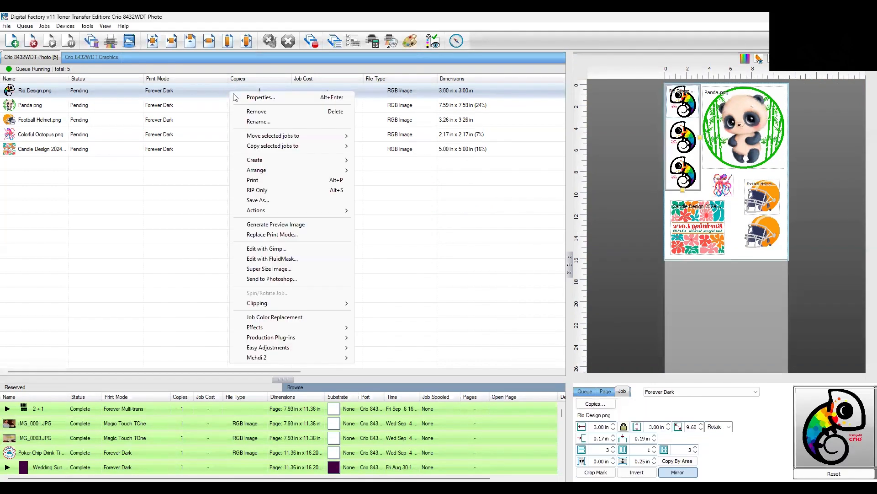
{"action": "left_click", "coordinate": [270, 191]}
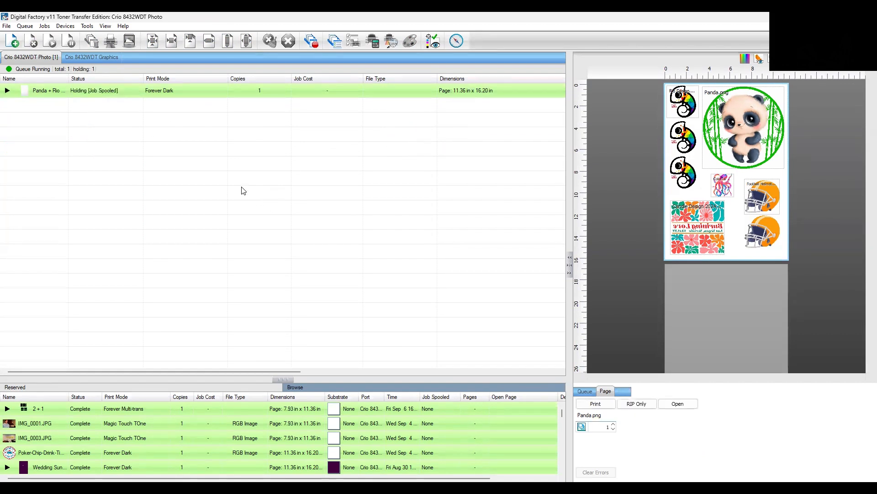
Print the spooled A3 page containing the combined designs
{"action": "left_click", "coordinate": [187, 91]}
{"action": "right_click", "coordinate": [187, 90]}
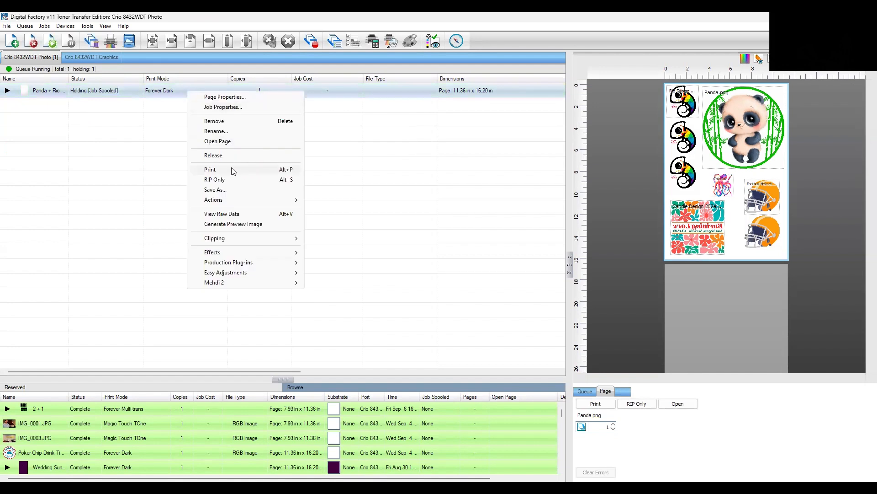
{"action": "left_click", "coordinate": [376, 187]}
{"action": "left_click", "coordinate": [355, 92]}
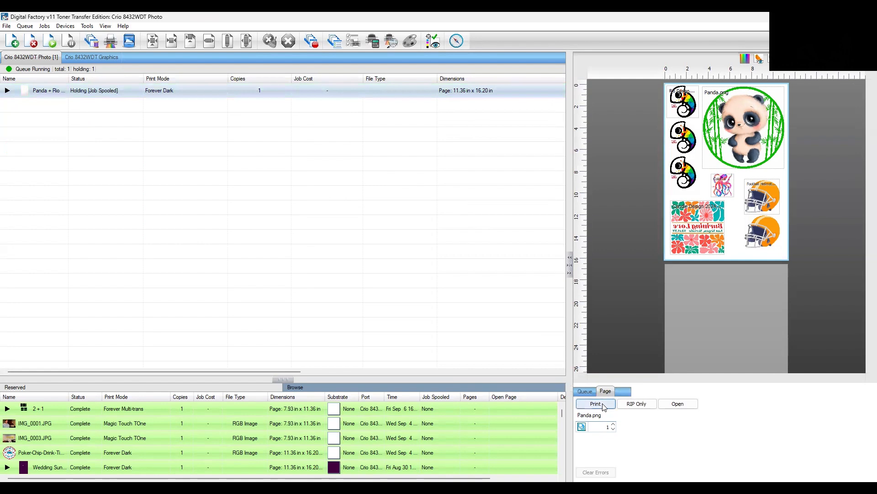
{"action": "left_click", "coordinate": [603, 407]}
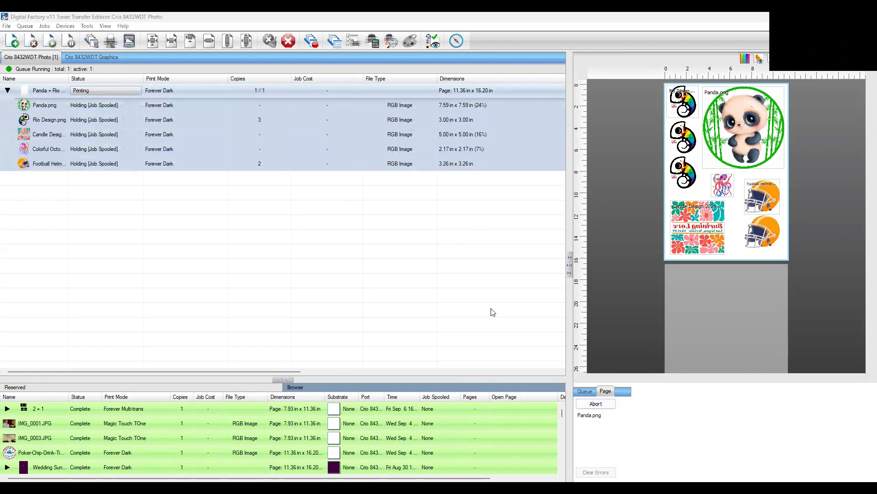